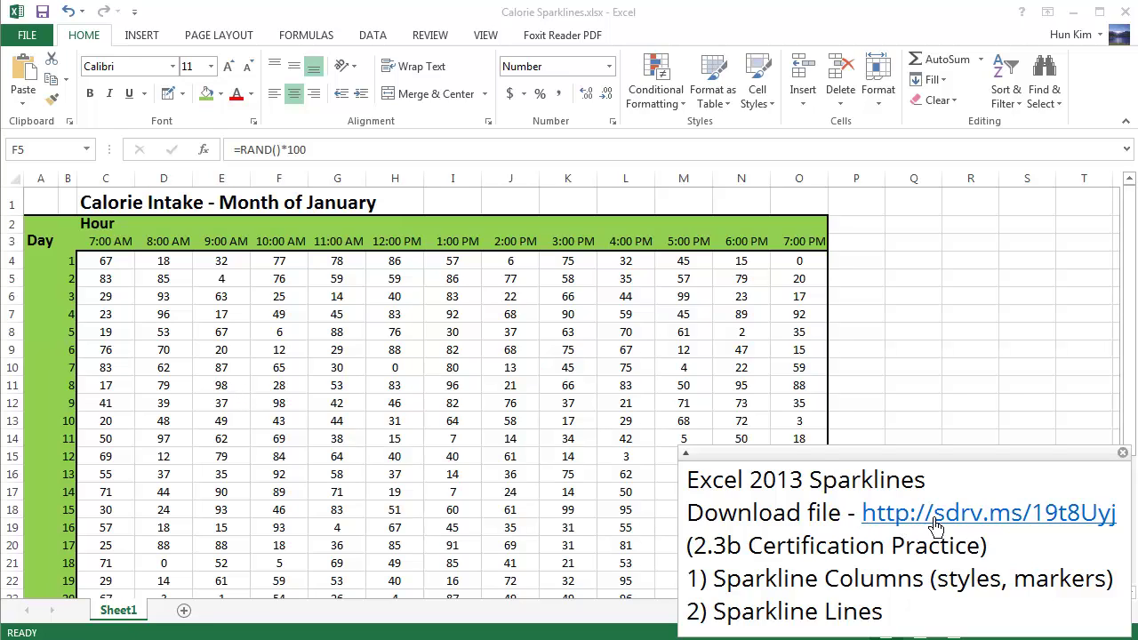
- Select all of row 3, which holds the Day label and hour headings
click(129, 264)
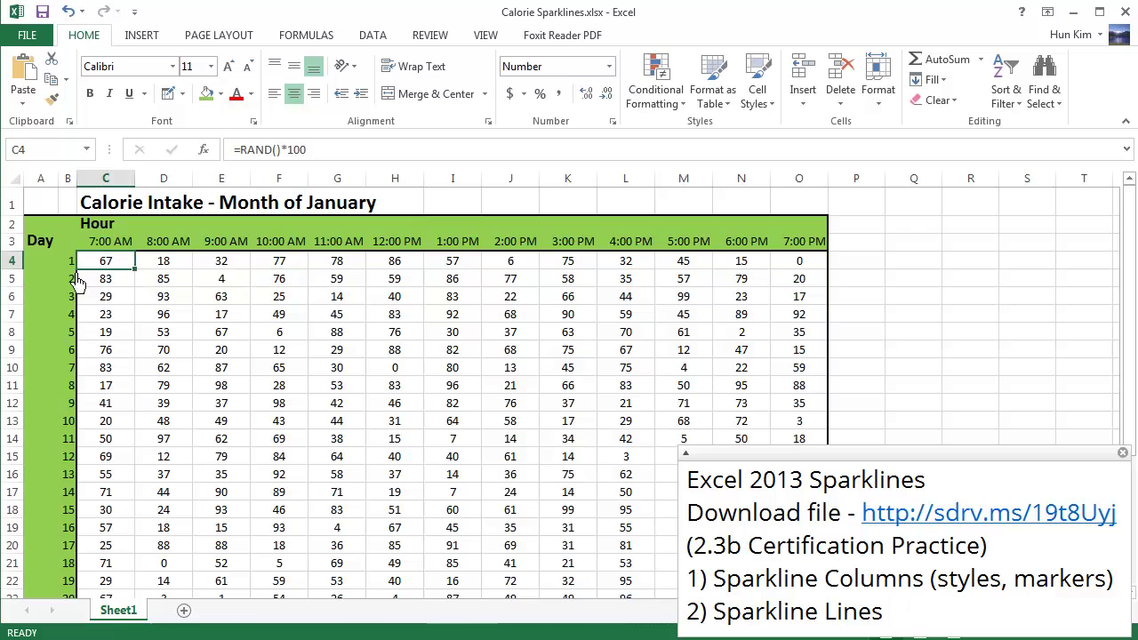
click(16, 244)
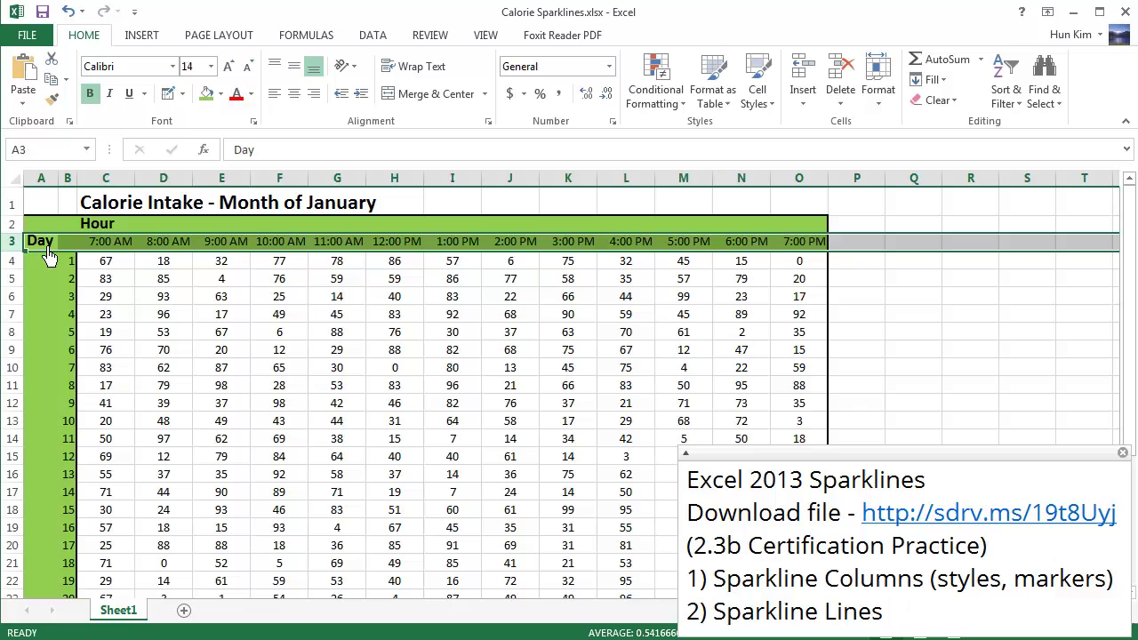
- Insert a blank row 3 above the hour headings and pick cell C3
right_click(20, 245)
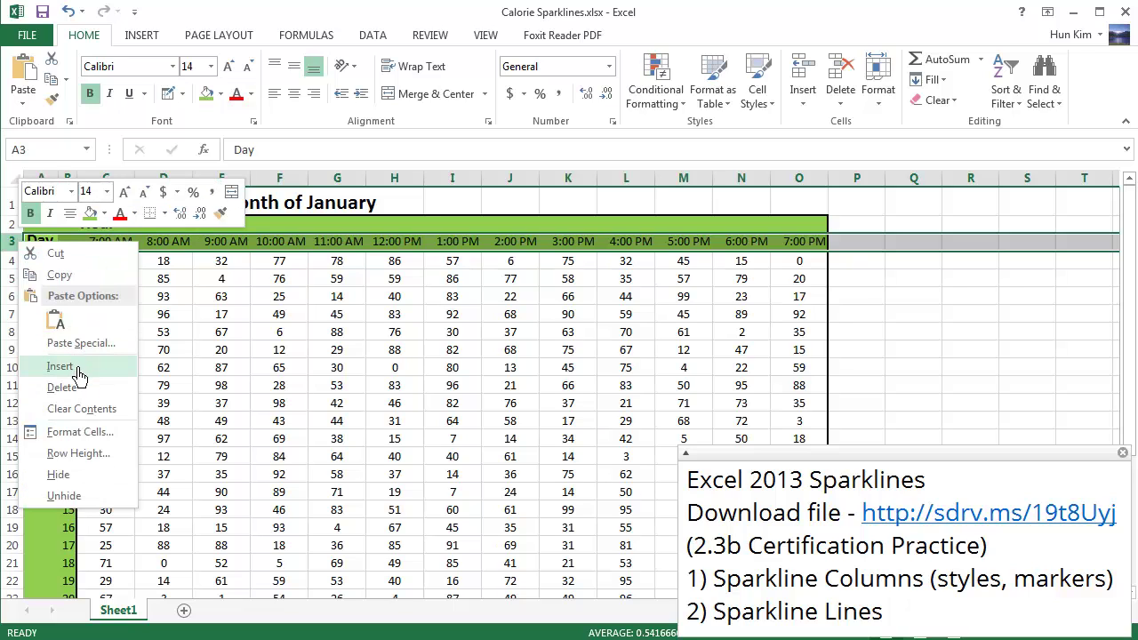
click(64, 366)
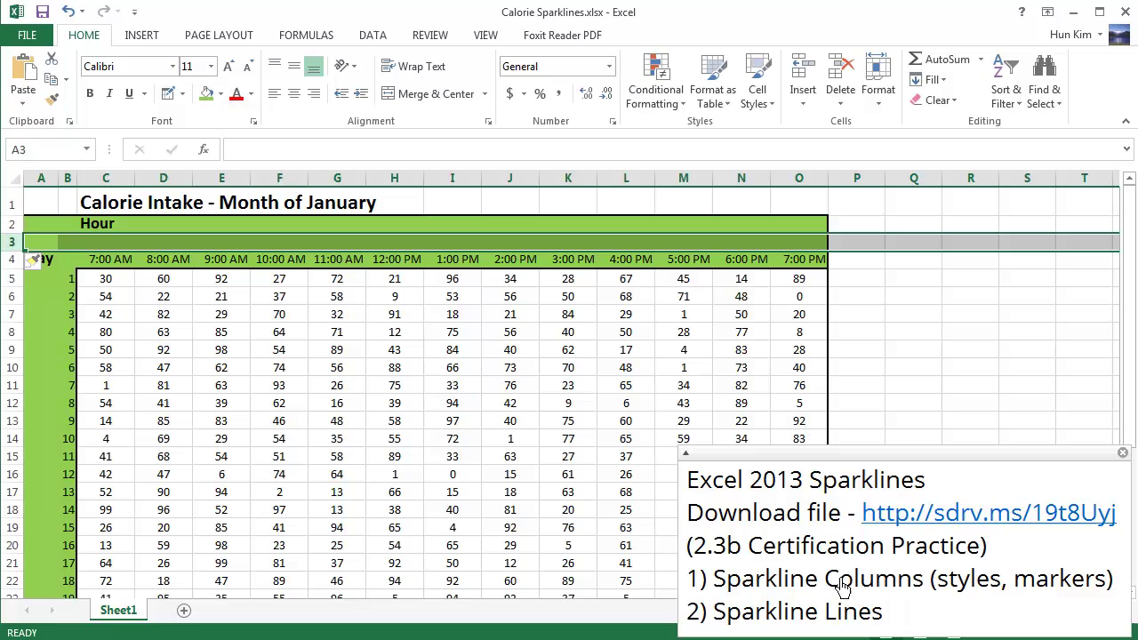
click(120, 248)
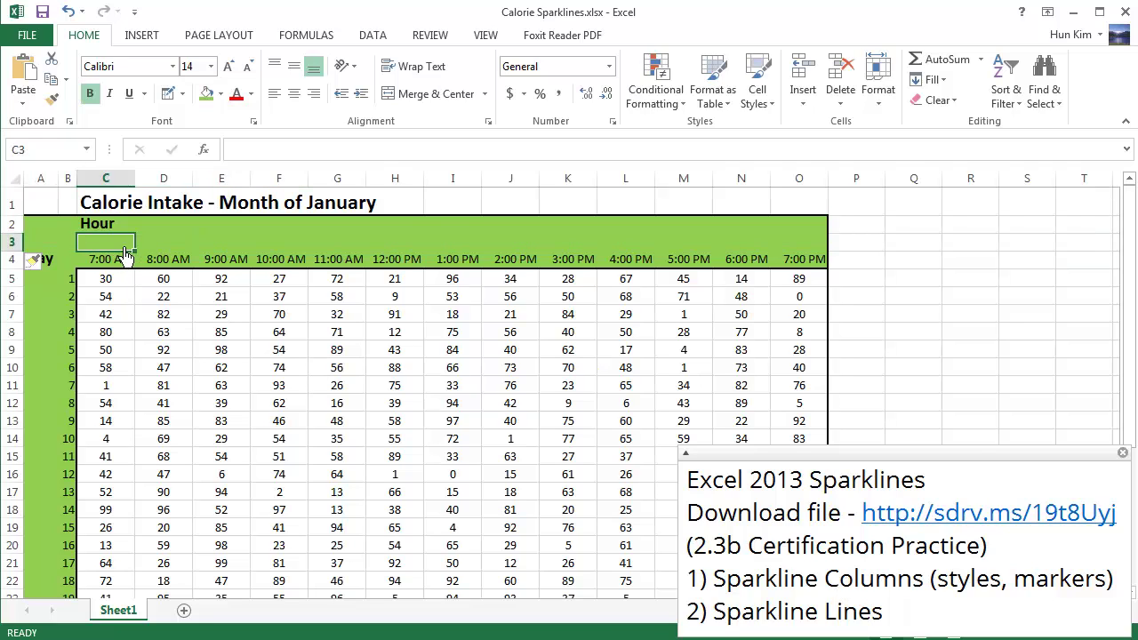
click(165, 43)
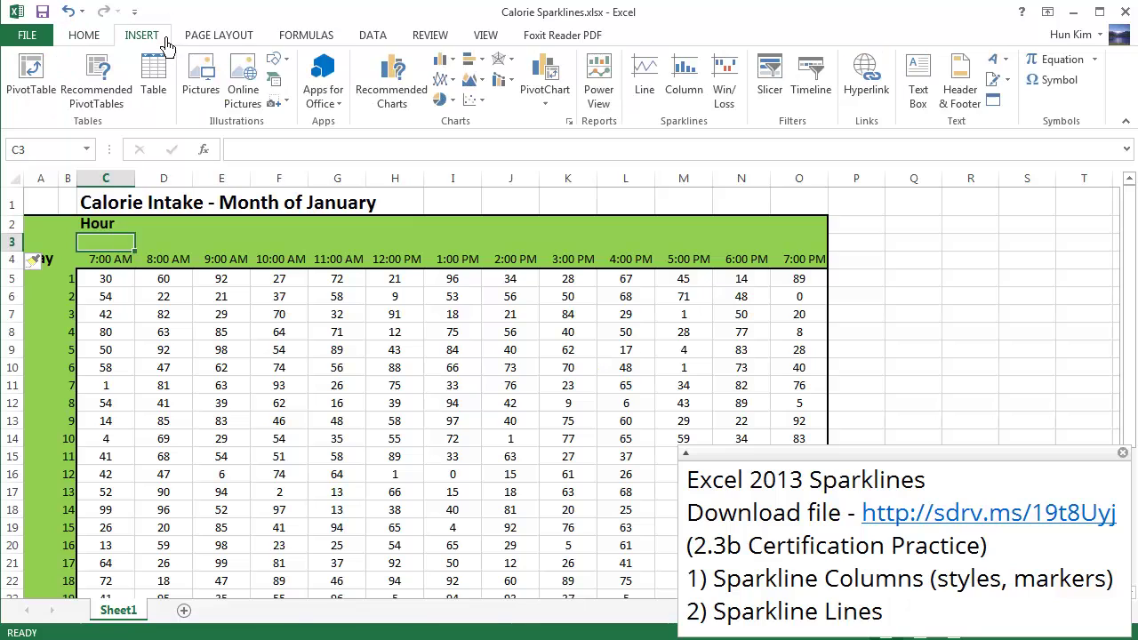
- Create a column sparkline in C3 from the 7:00 AM values C5:C35
click(698, 90)
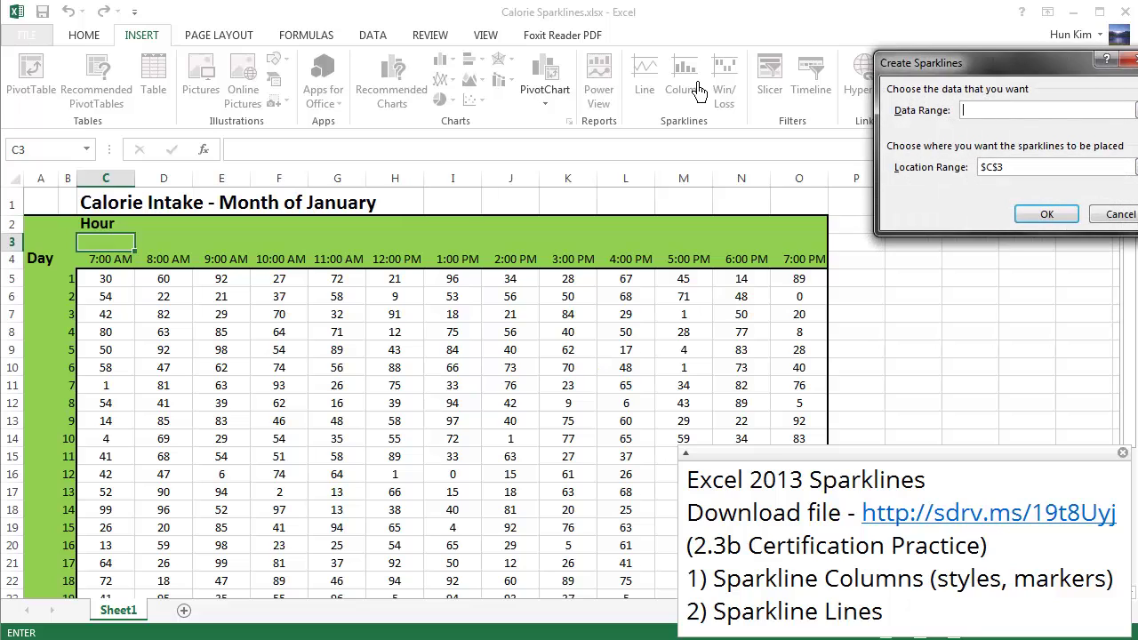
click(129, 285)
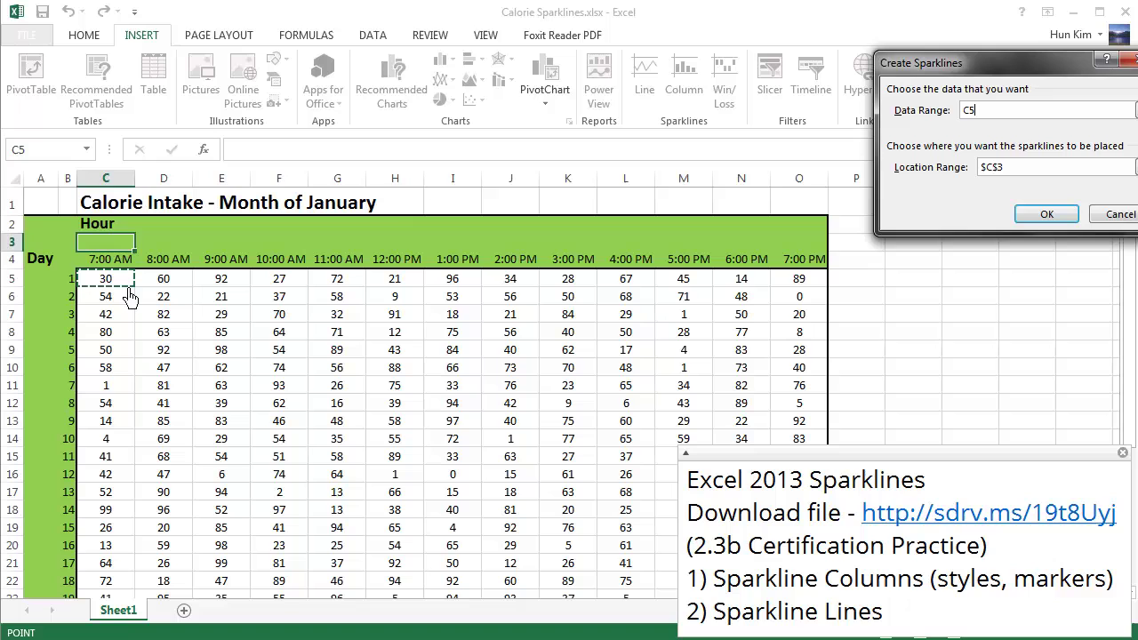
drag(129, 287, 132, 573)
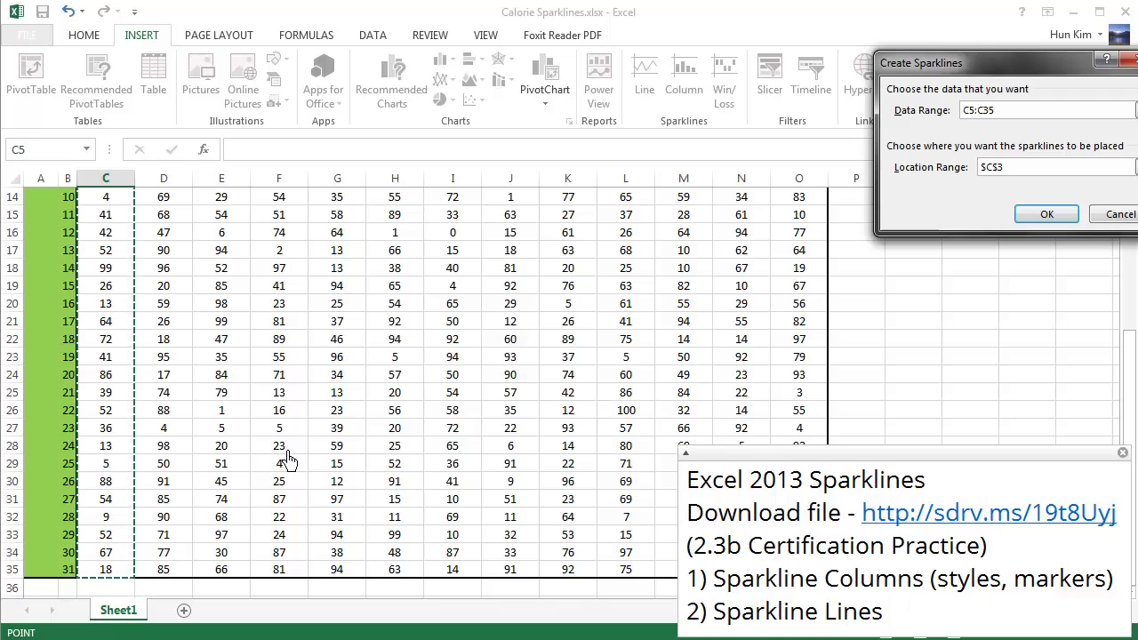
scroll(287, 453, up, 5)
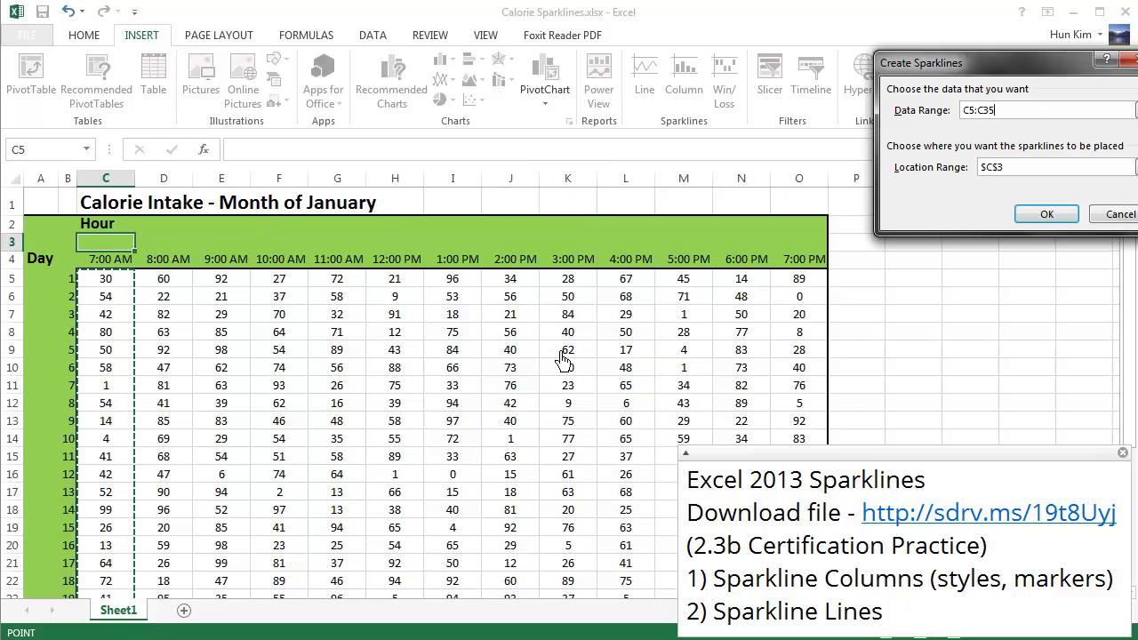
key(Return)
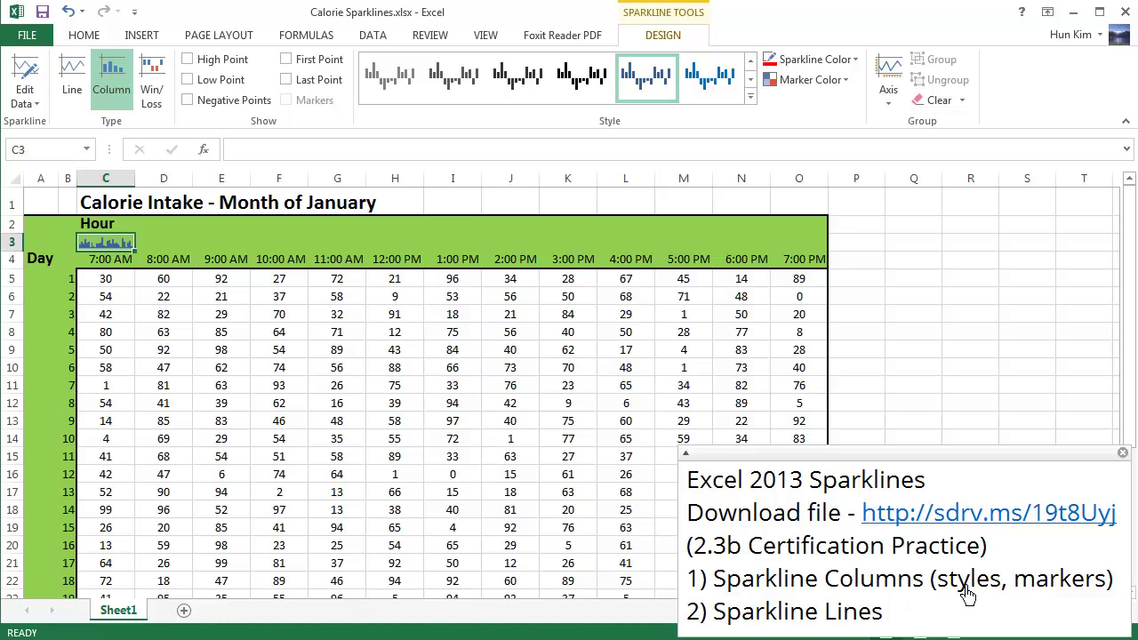
- Apply Sparkline Style Accent 2, Darker 25% (orange) to the C3 sparkline
drag(937, 588, 1061, 598)
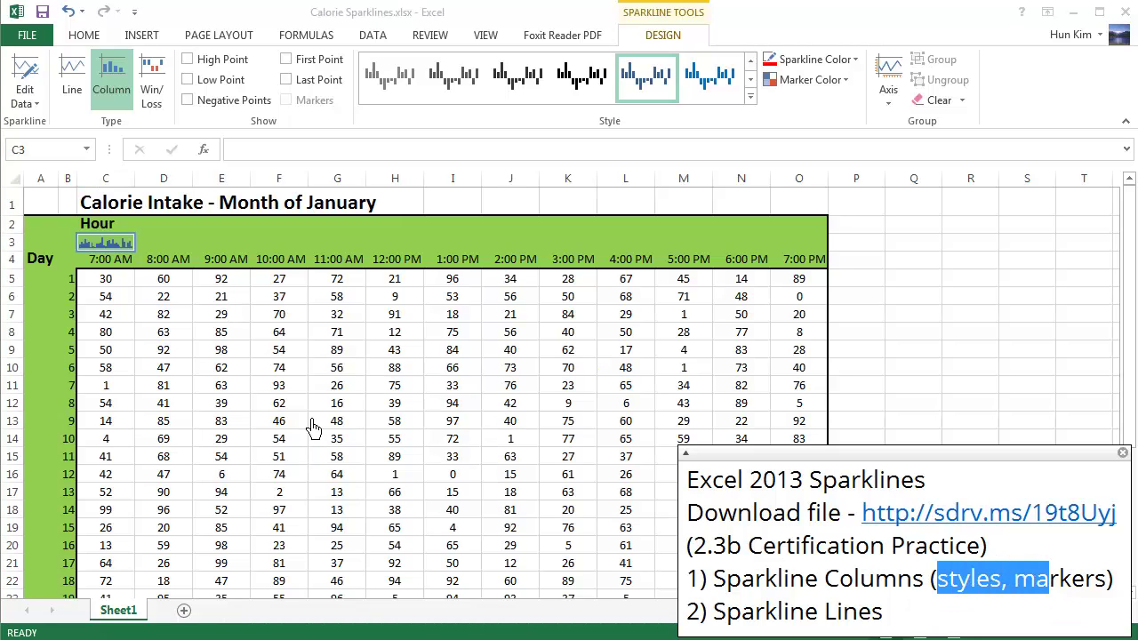
click(123, 248)
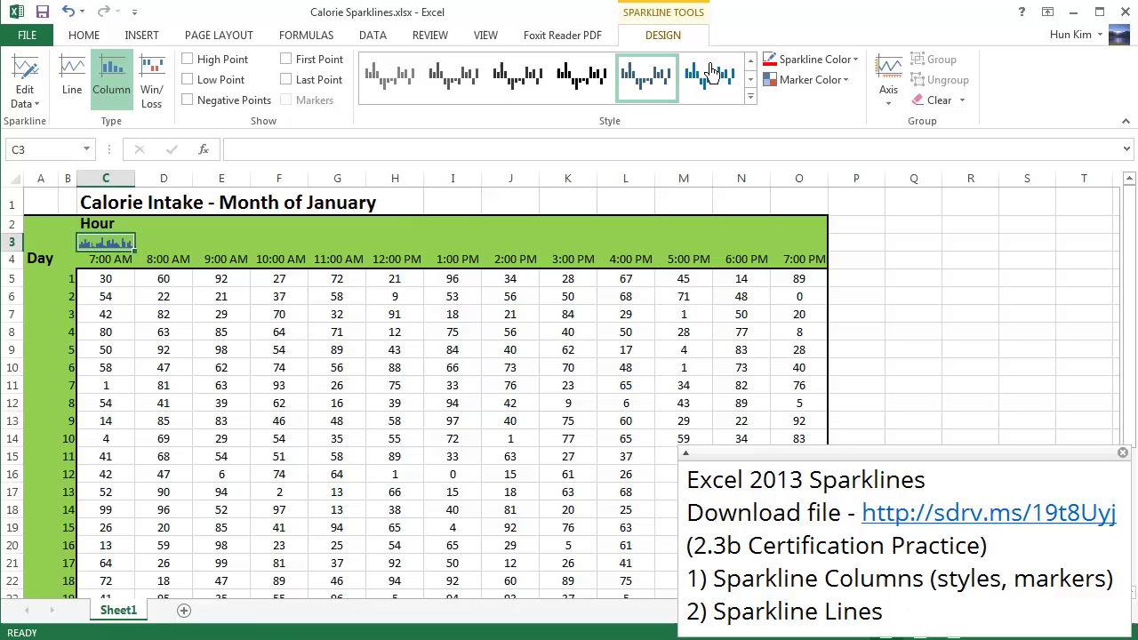
click(750, 97)
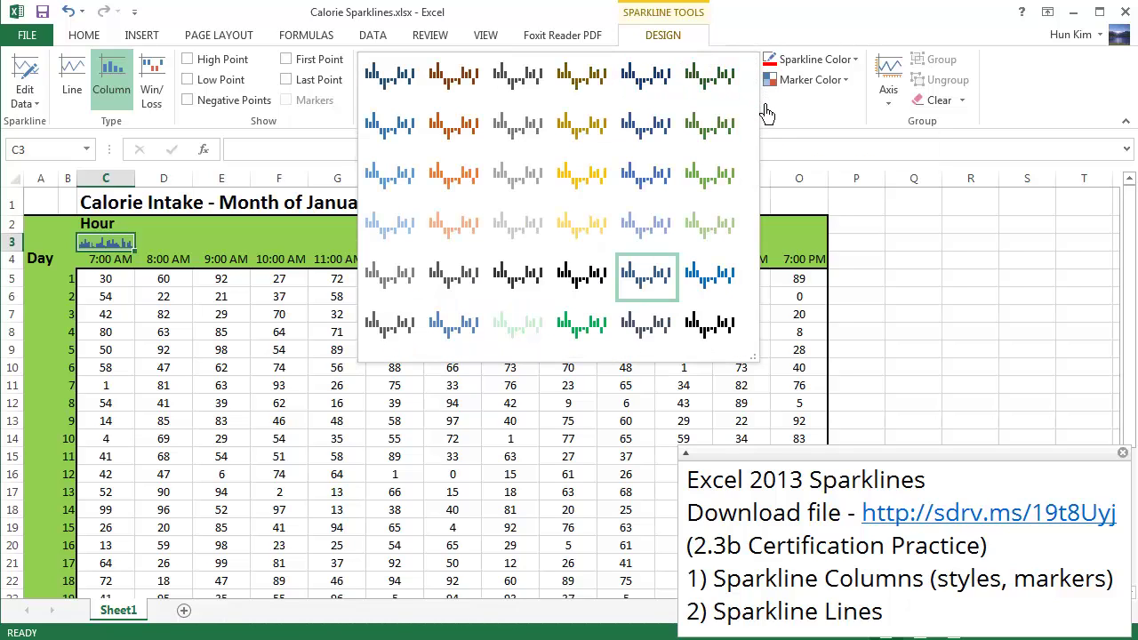
click(464, 138)
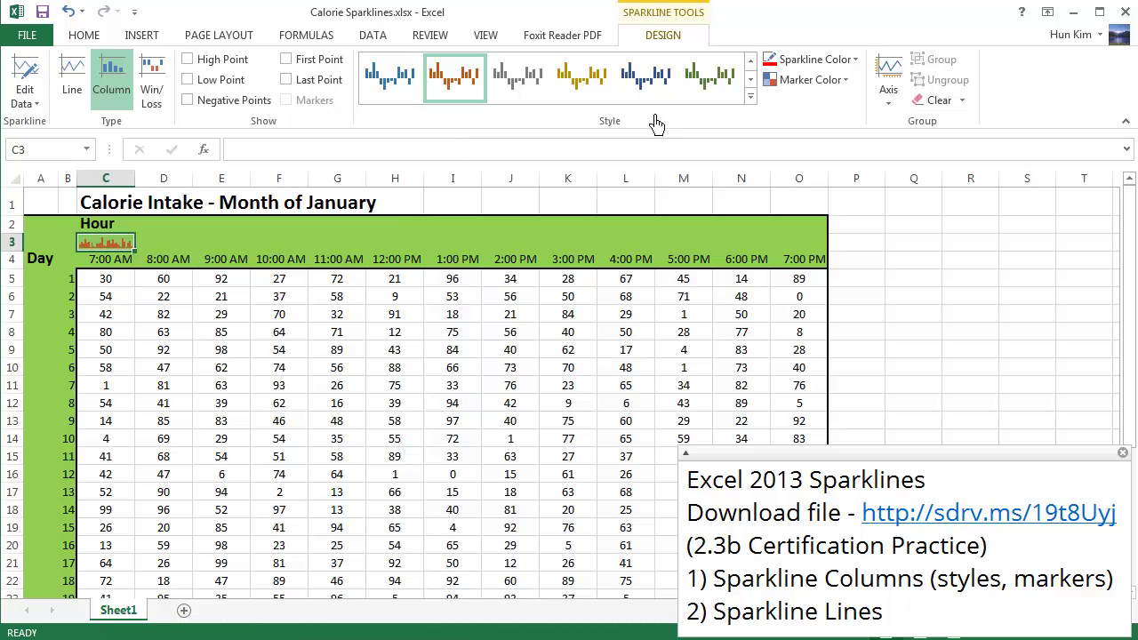
- Give the C3 sparkline purple First Point and Last Point markers
click(855, 60)
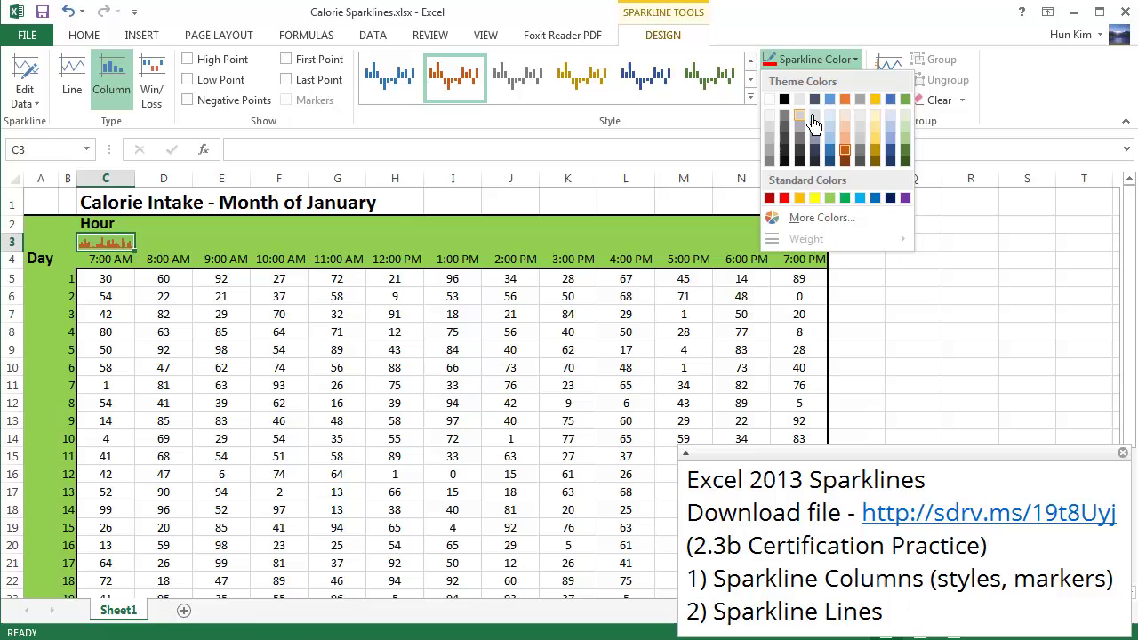
click(819, 62)
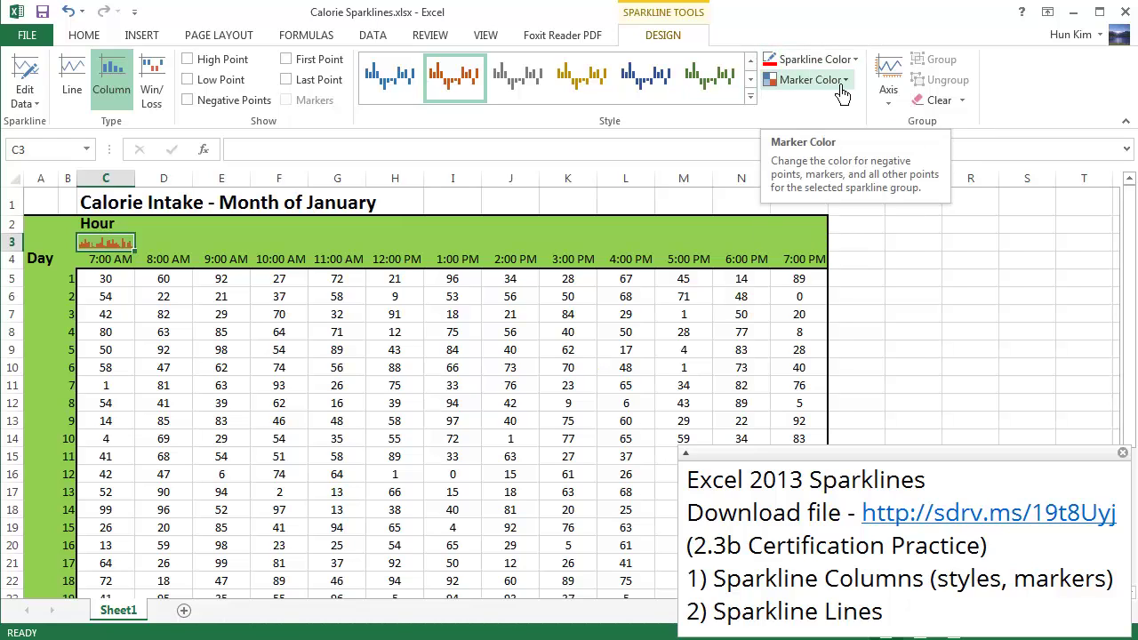
click(836, 89)
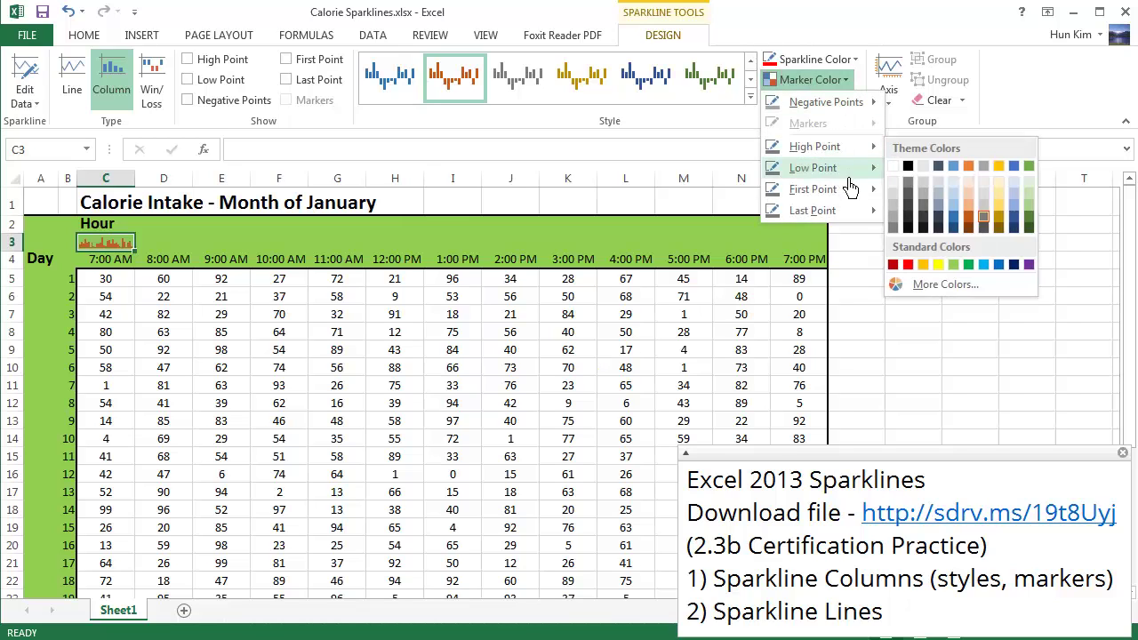
mouse_move(851, 221)
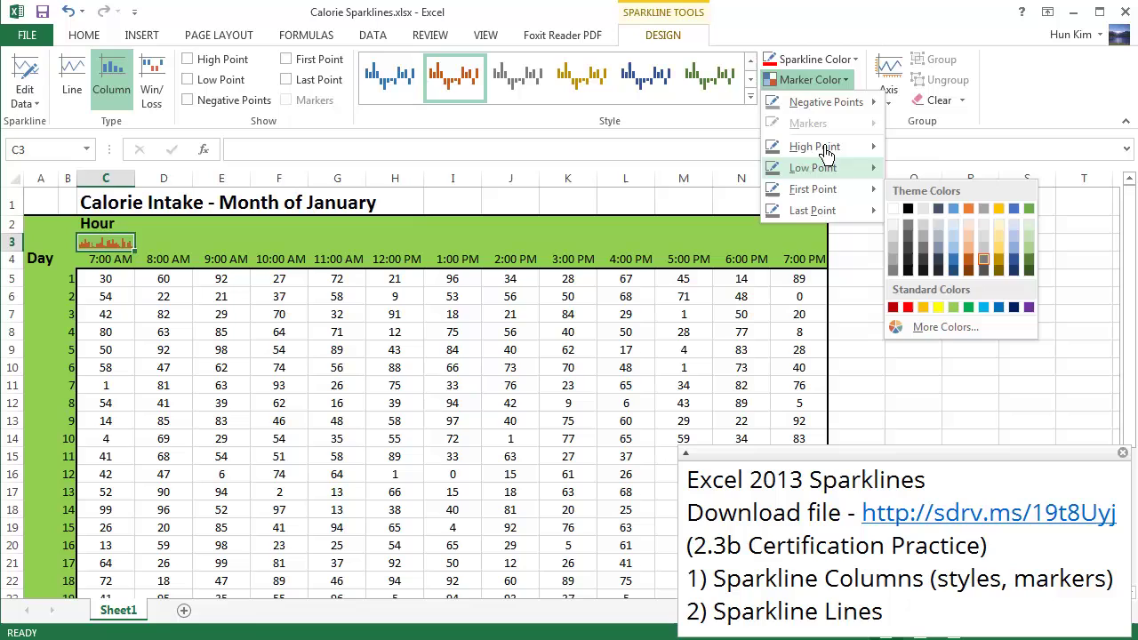
mouse_move(830, 194)
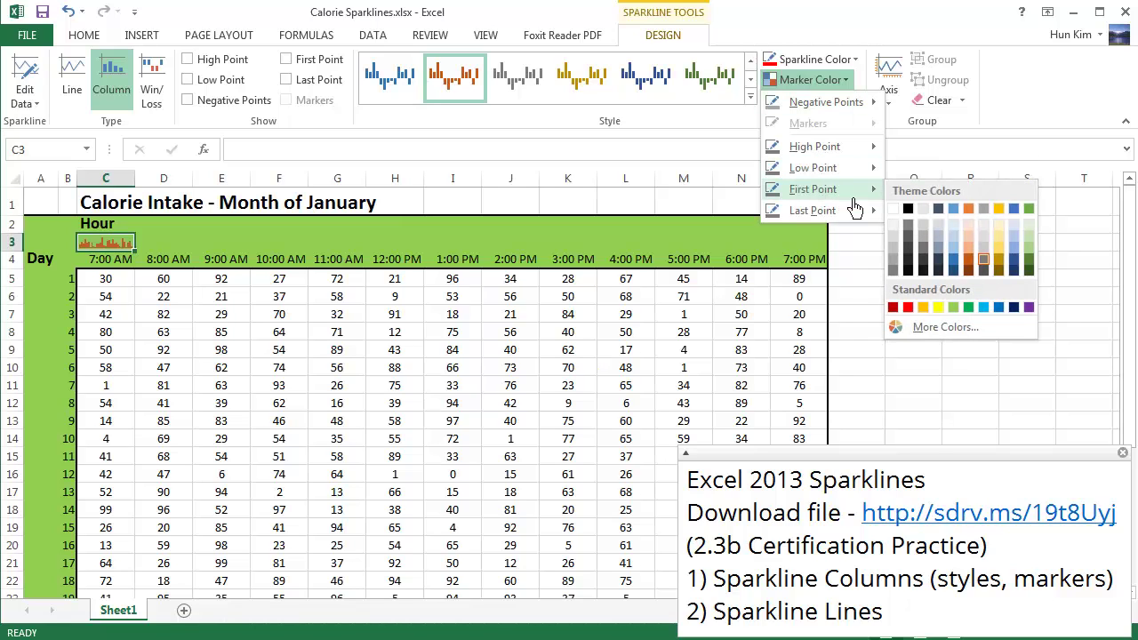
click(1029, 308)
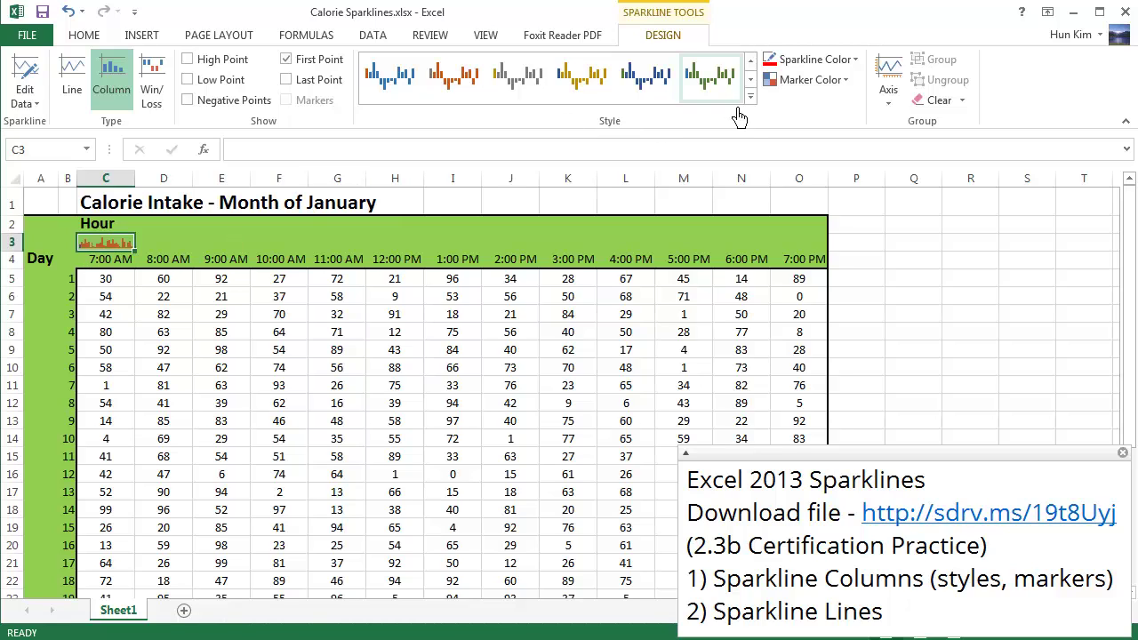
click(820, 82)
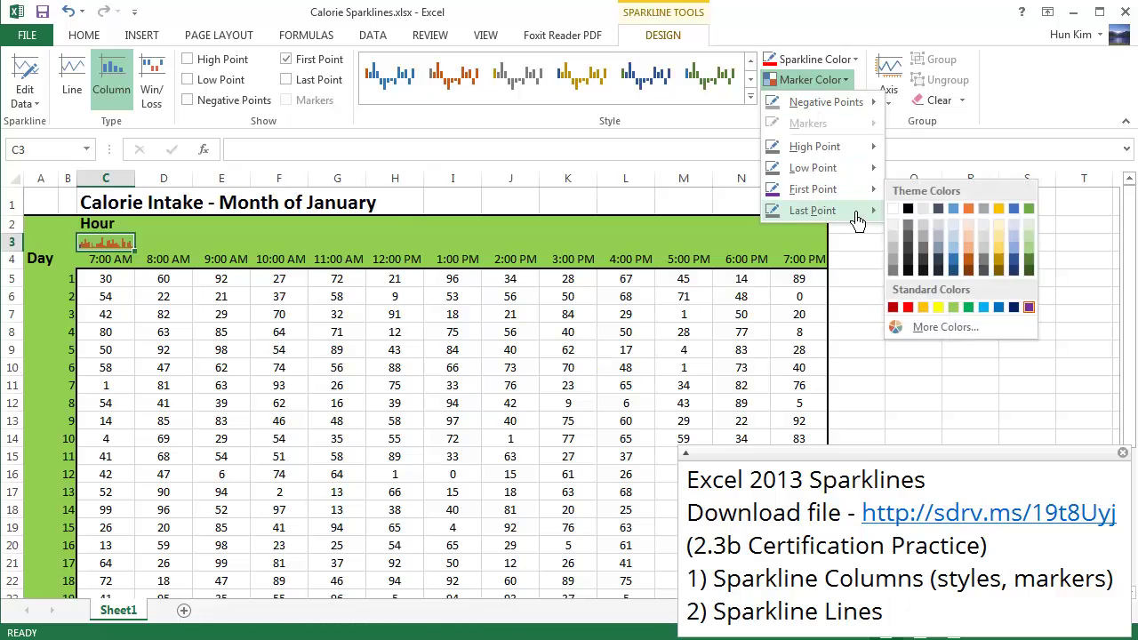
click(1043, 342)
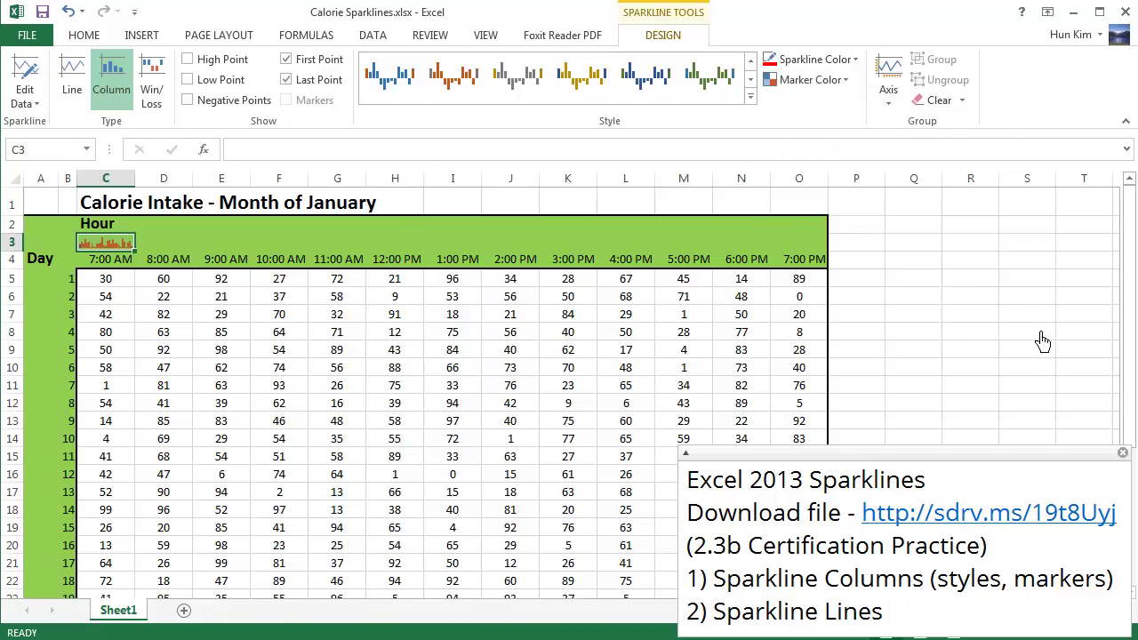
click(153, 332)
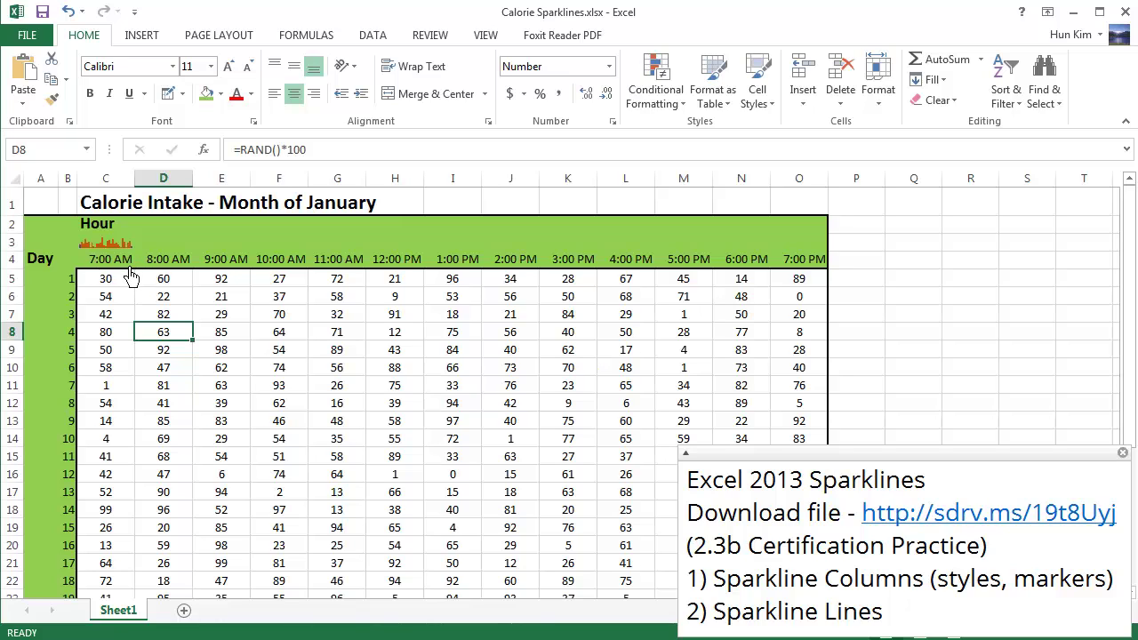
- Copy the C3 sparkline across row 3 through O3, one per hour column
click(114, 245)
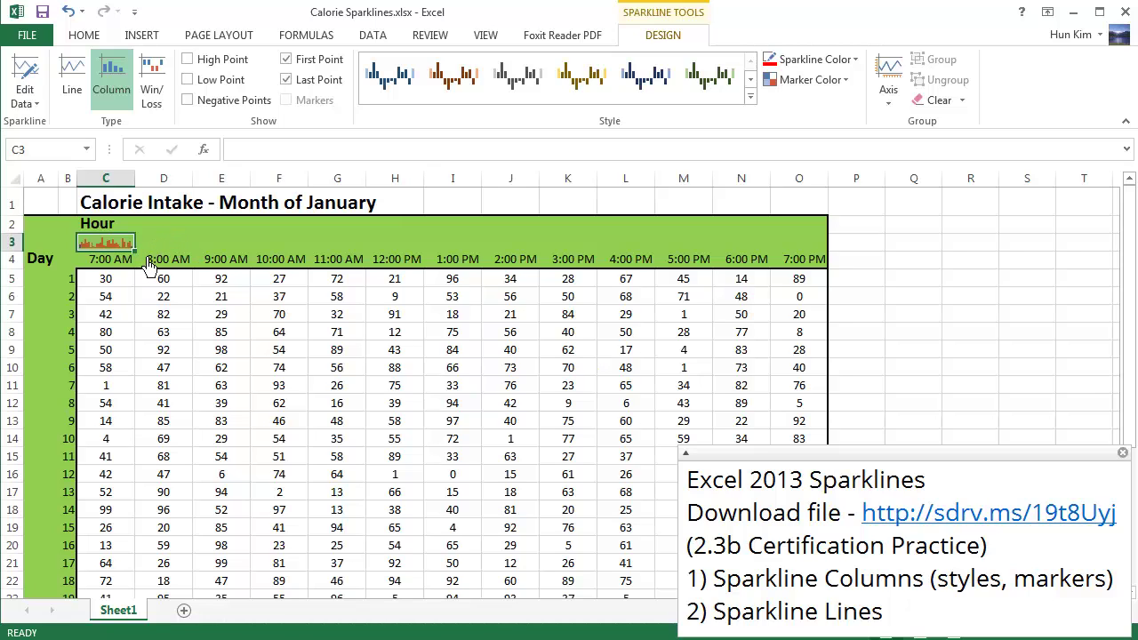
drag(150, 263, 822, 281)
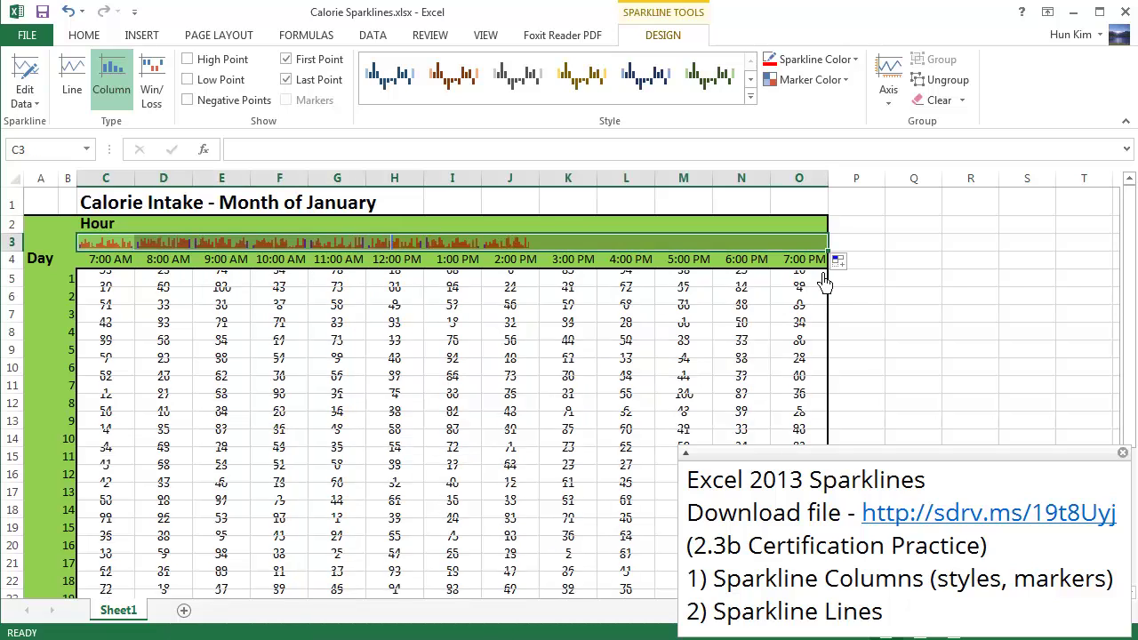
click(174, 298)
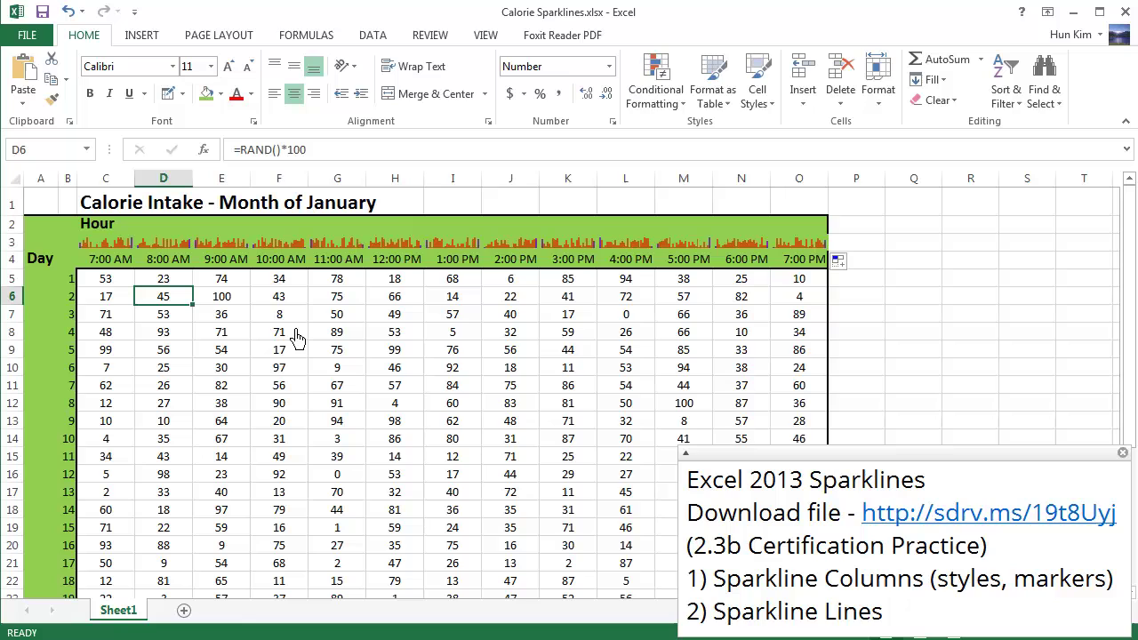
click(180, 243)
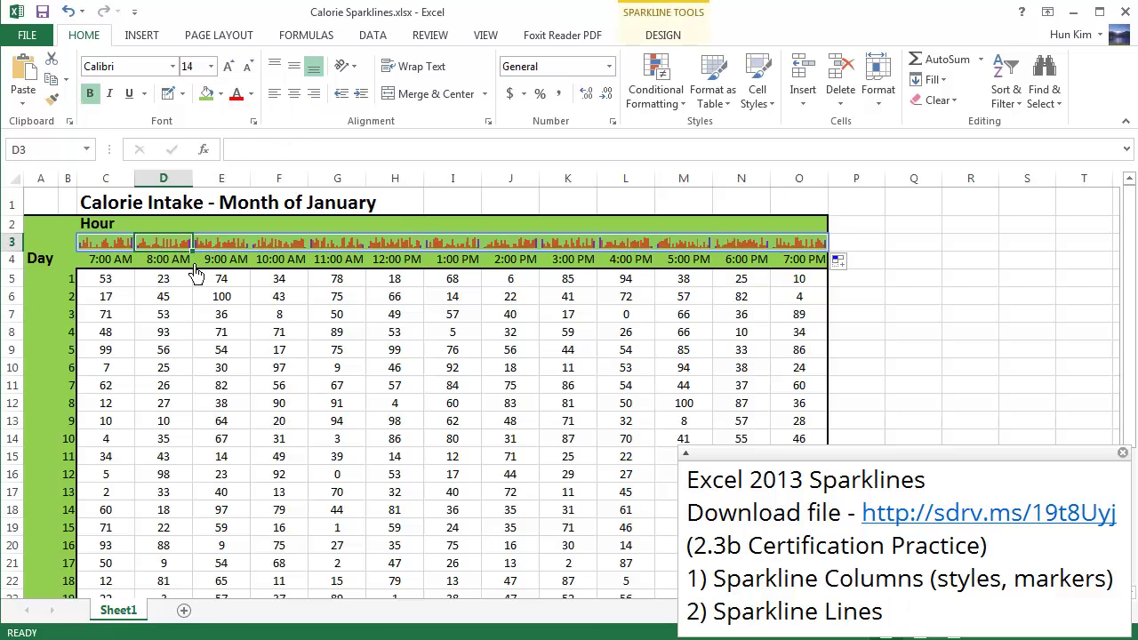
click(182, 313)
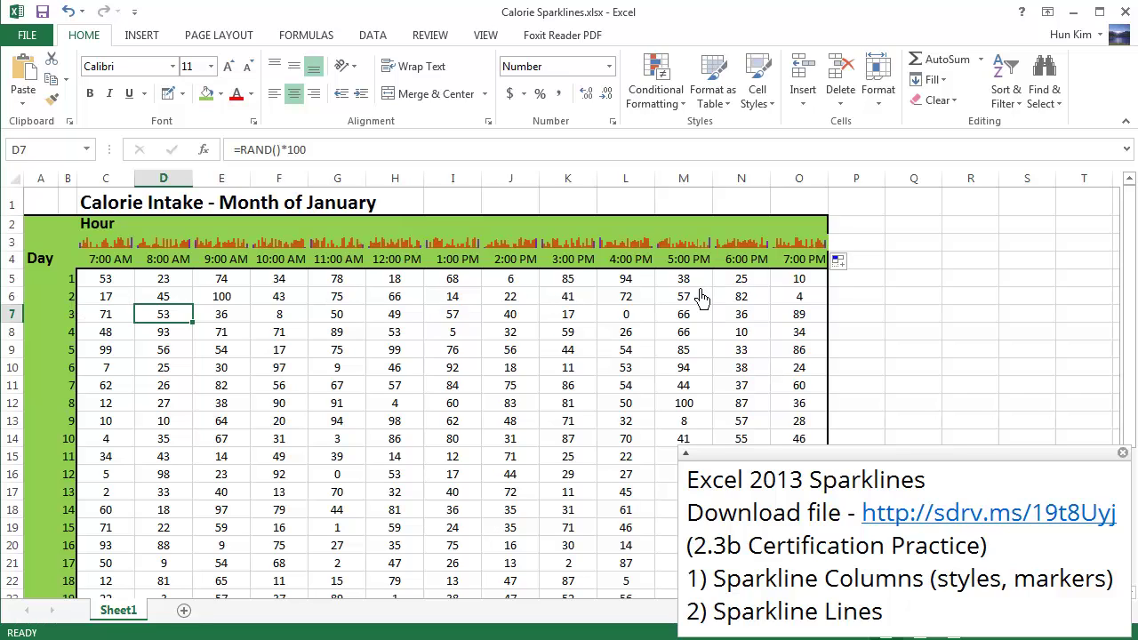
click(878, 283)
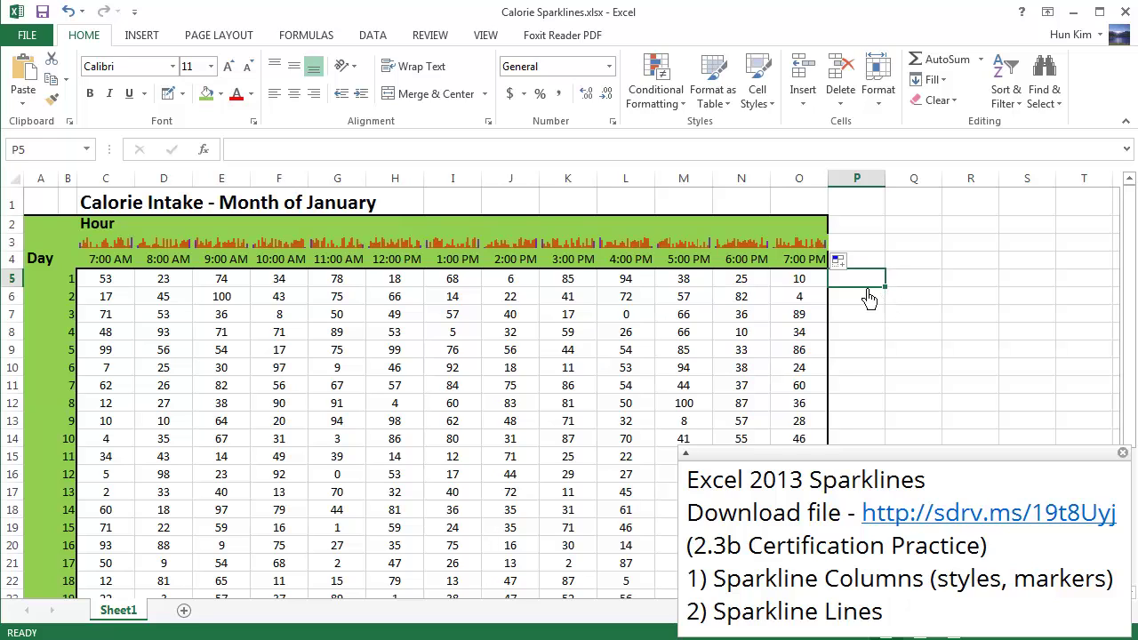
- Insert a line sparkline in P5 charting day 1's values C5:O5
click(149, 40)
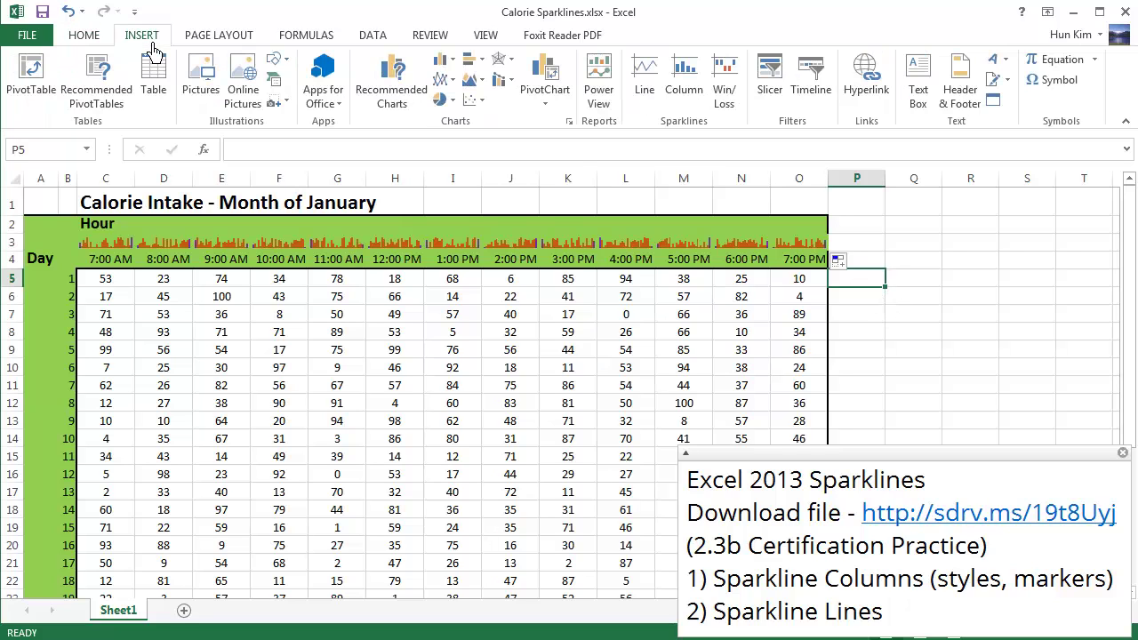
click(657, 98)
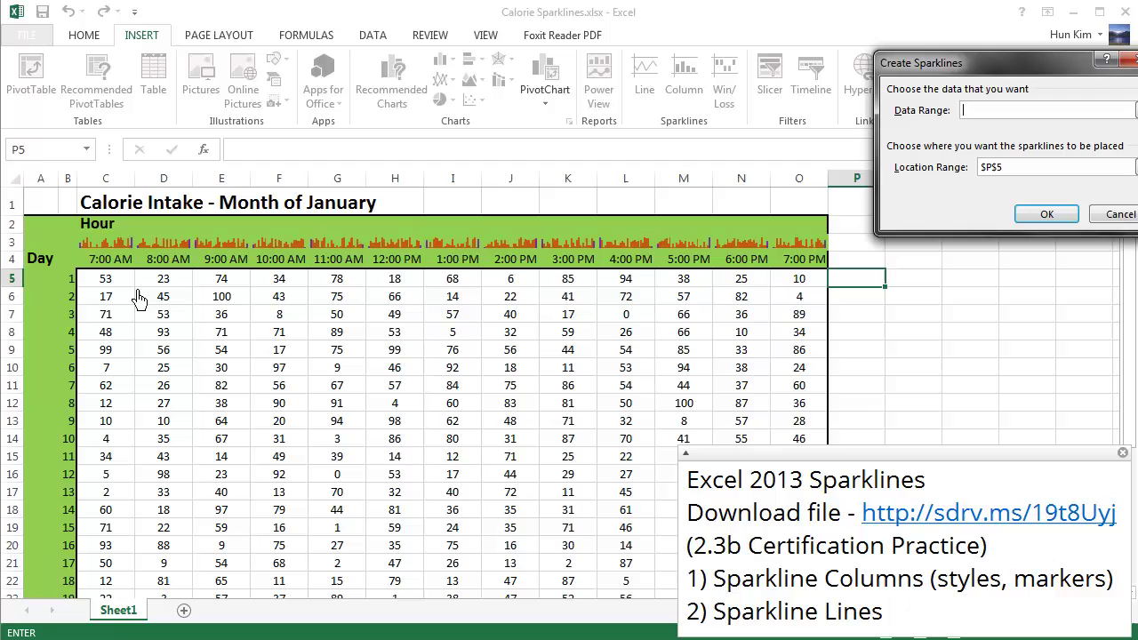
drag(114, 282, 813, 299)
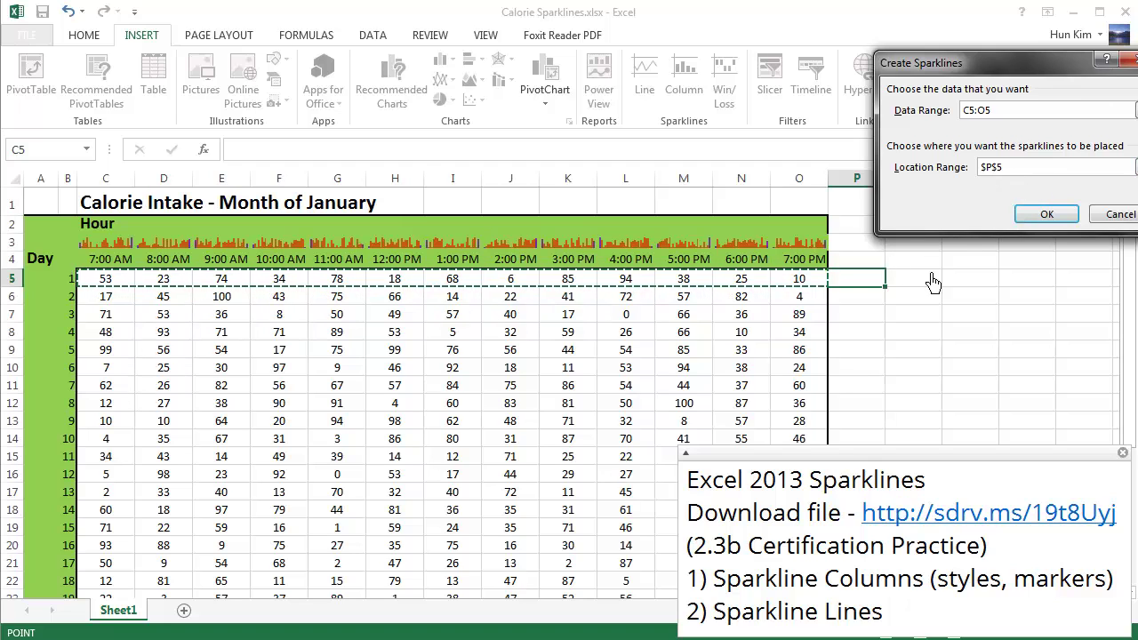
click(1051, 216)
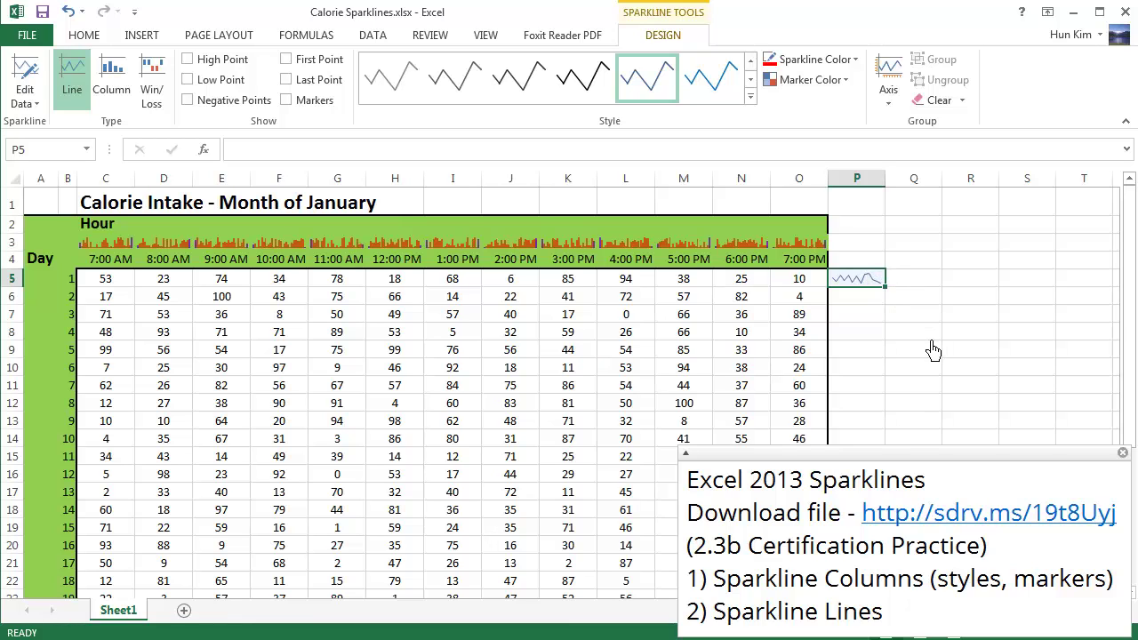
- Fill the P5 line sparkline down to P35 for days 1 through 31
scroll(932, 350, down, 1)
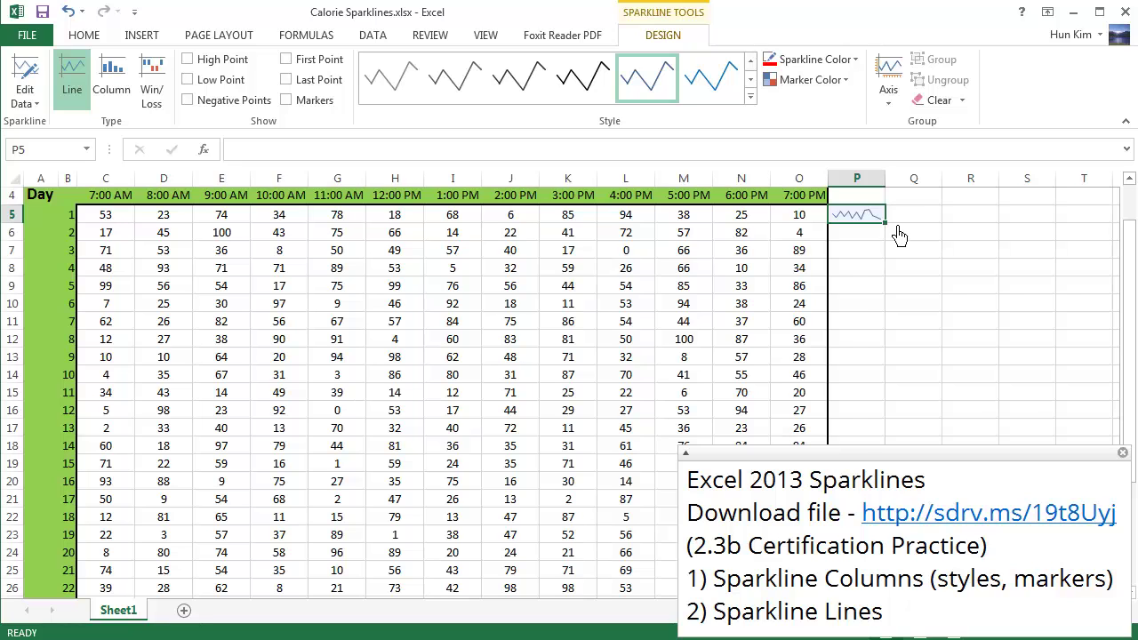
drag(884, 223, 879, 407)
click(967, 328)
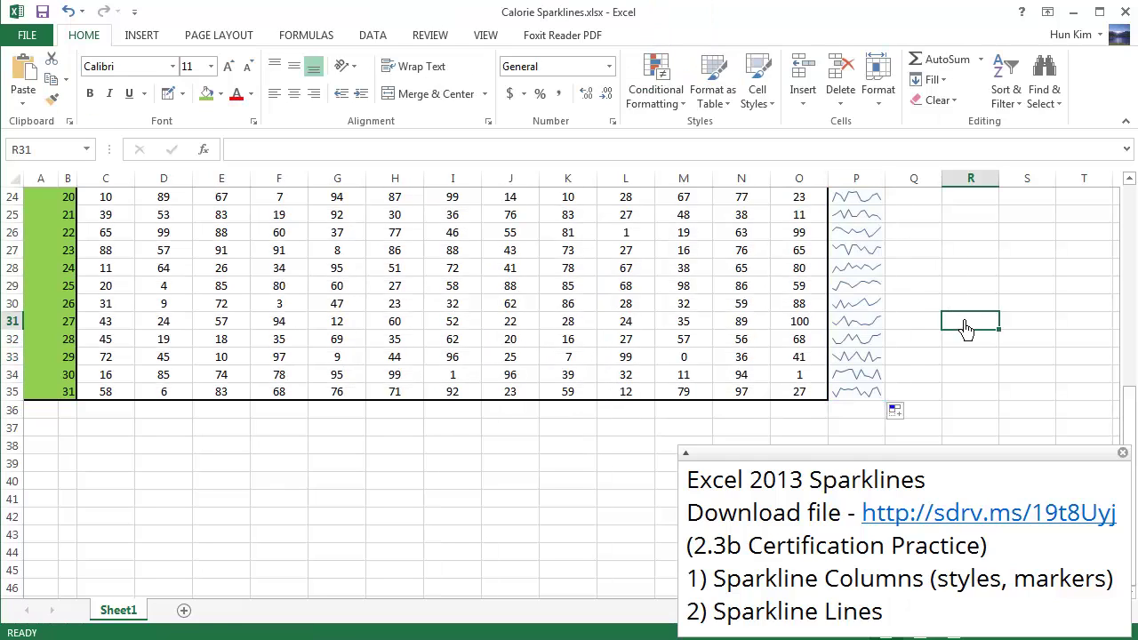
scroll(966, 328, up, 7)
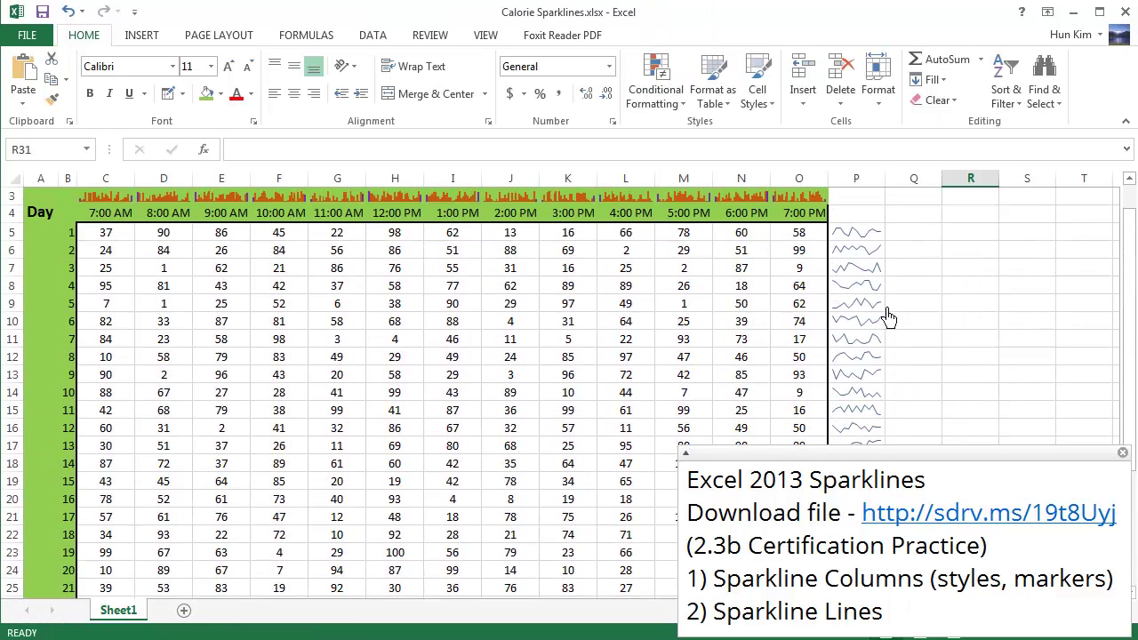